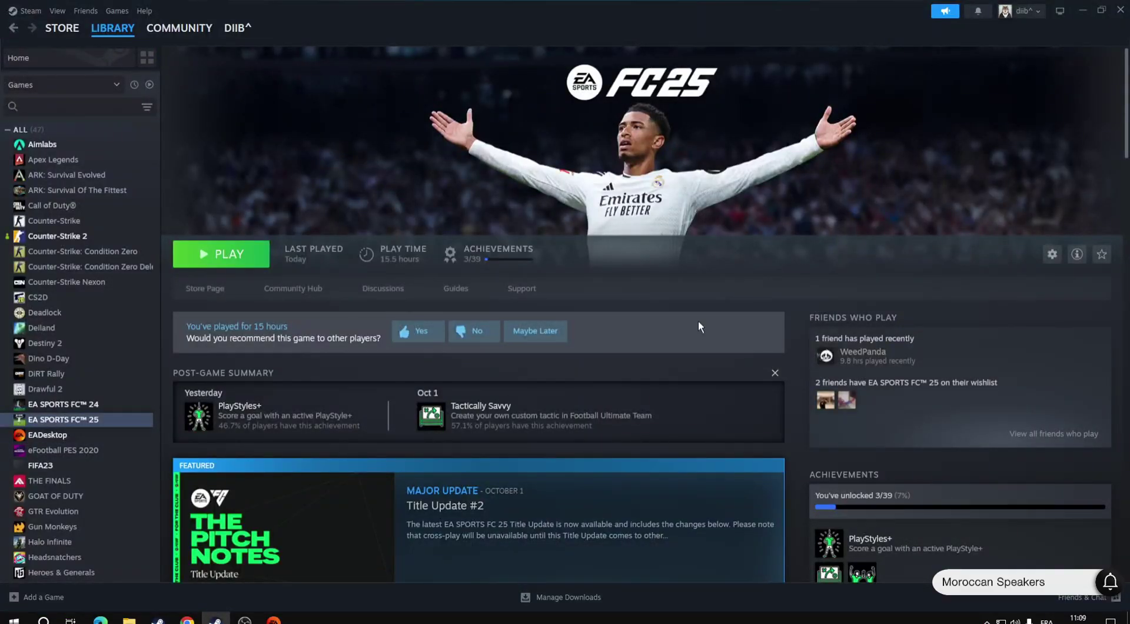
Step: Open the installation folder of EA SPORTS FC 25 from the game's installed-files properties
right_click(128, 426)
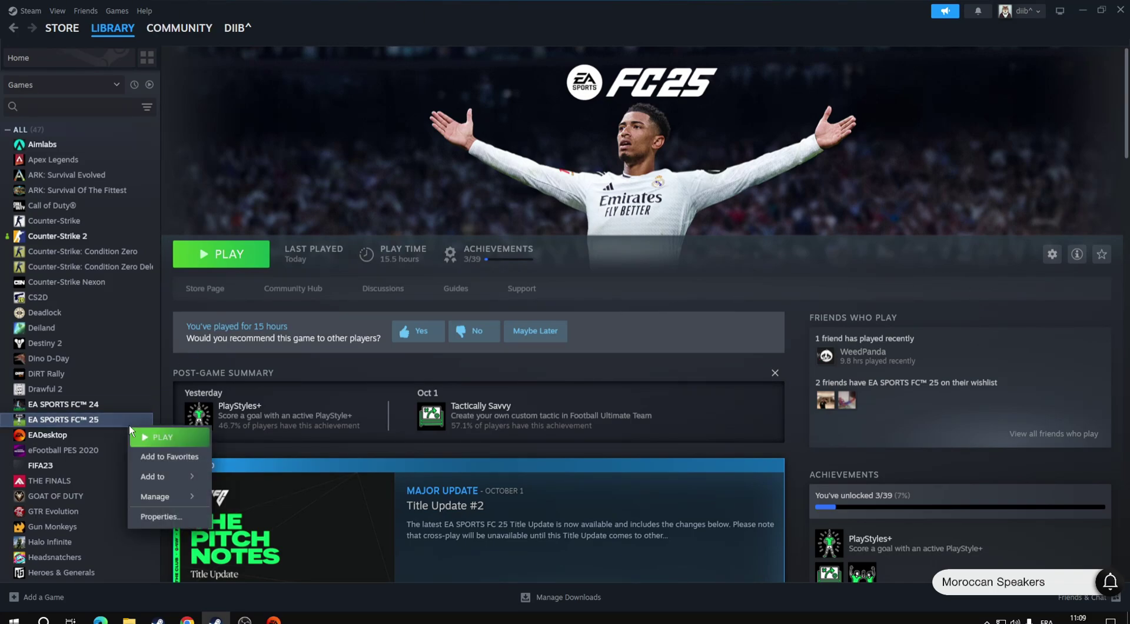
click(159, 516)
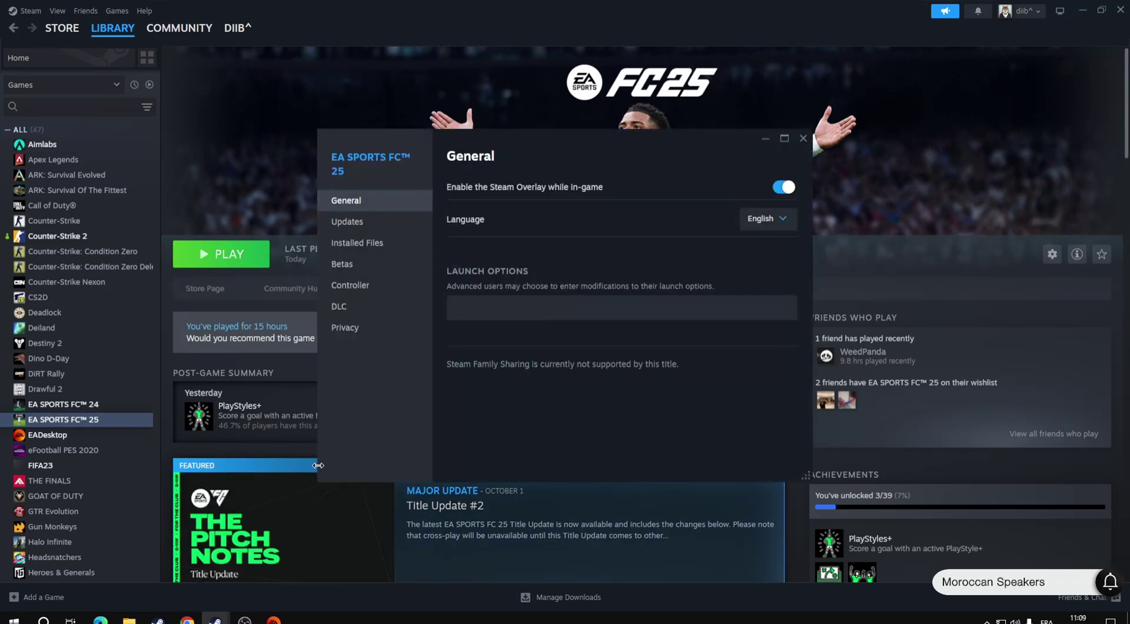
click(391, 248)
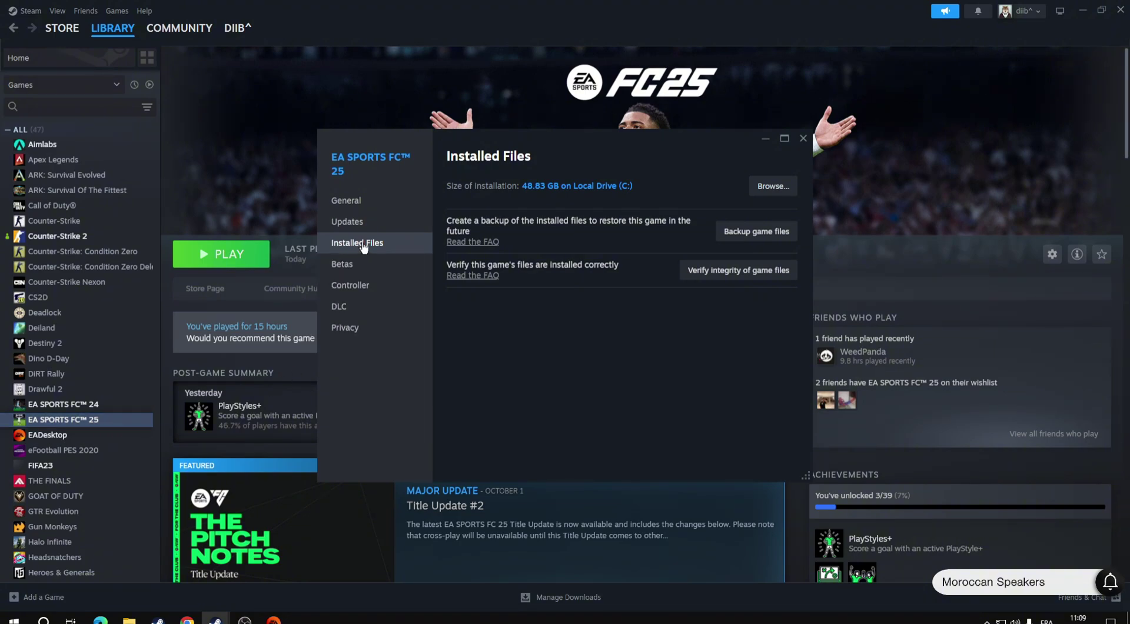
click(772, 189)
Step: Run x360ce_x64 from the game folder as administrator and create the missing xinput1_3.dll file
click(141, 533)
right_click(154, 526)
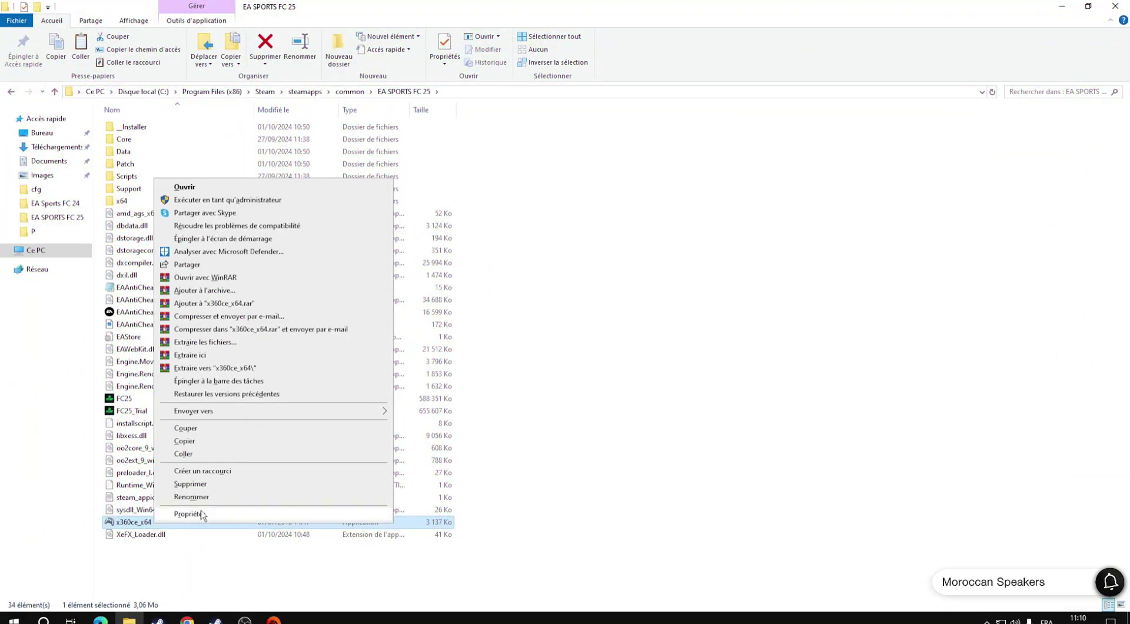
click(237, 205)
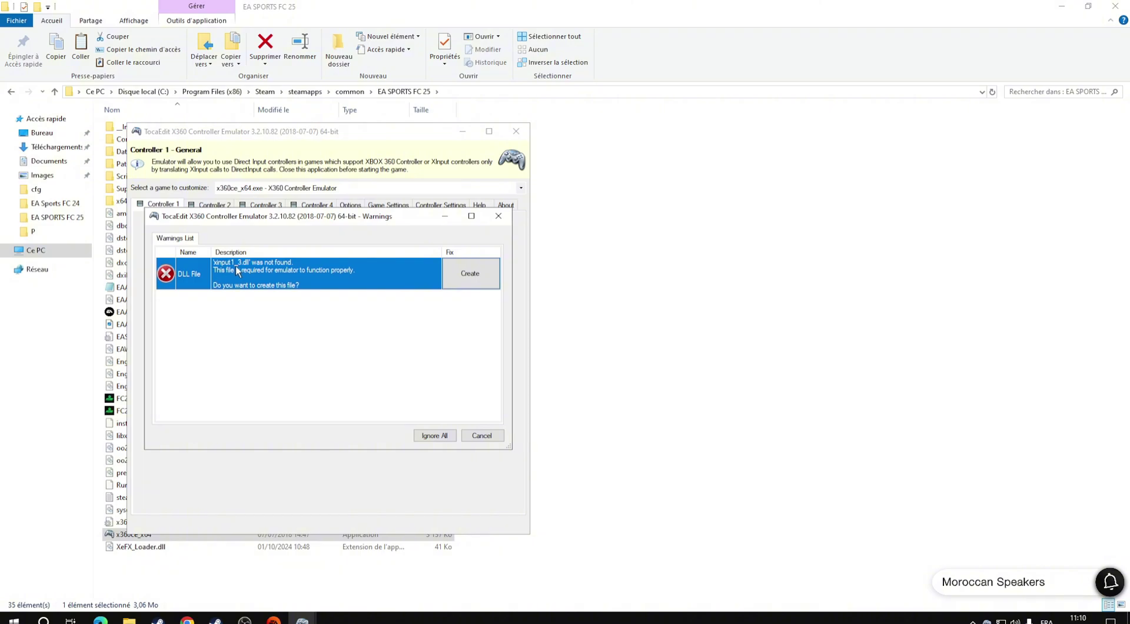
click(466, 282)
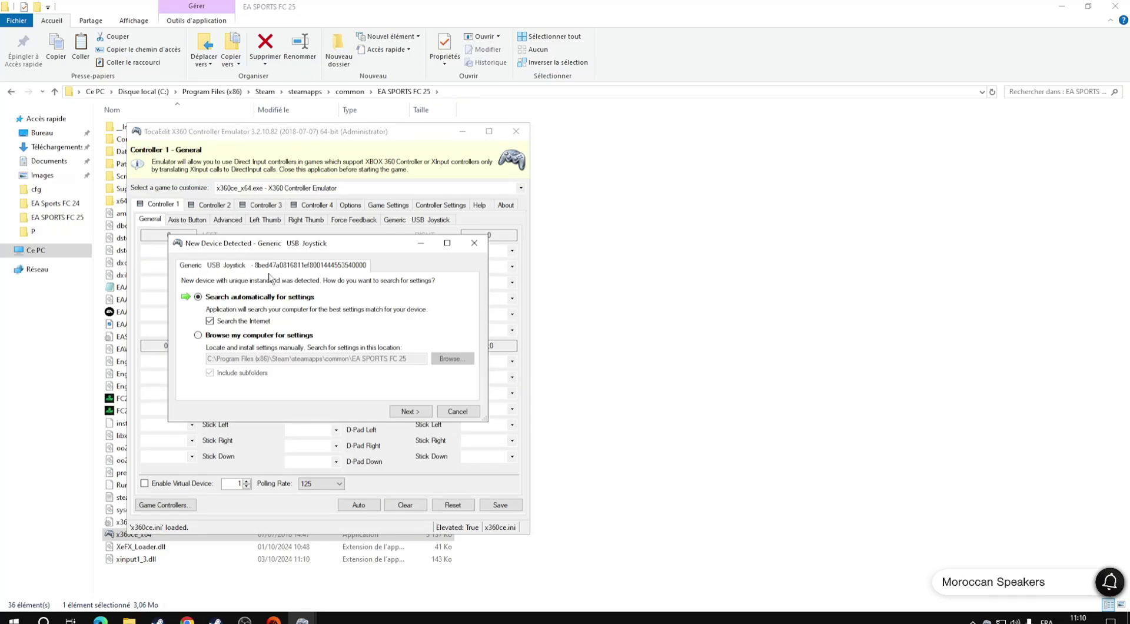
Step: Load the Internet default settings for the Generic USB Joystick through the automatic search, then save the mapping and close the emulator
click(404, 412)
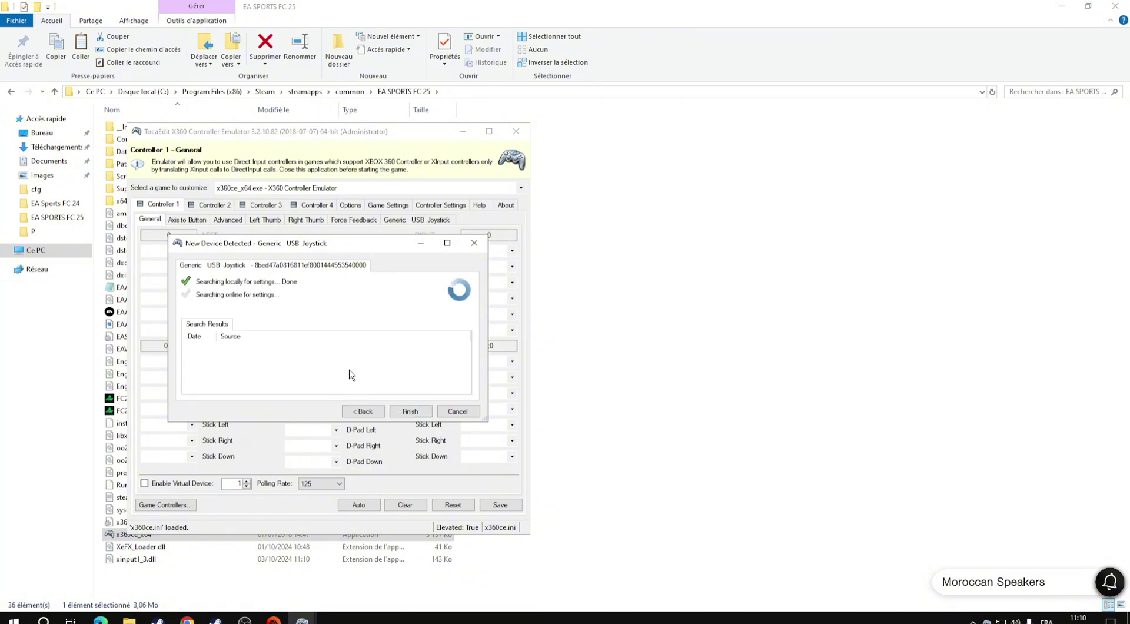
click(411, 412)
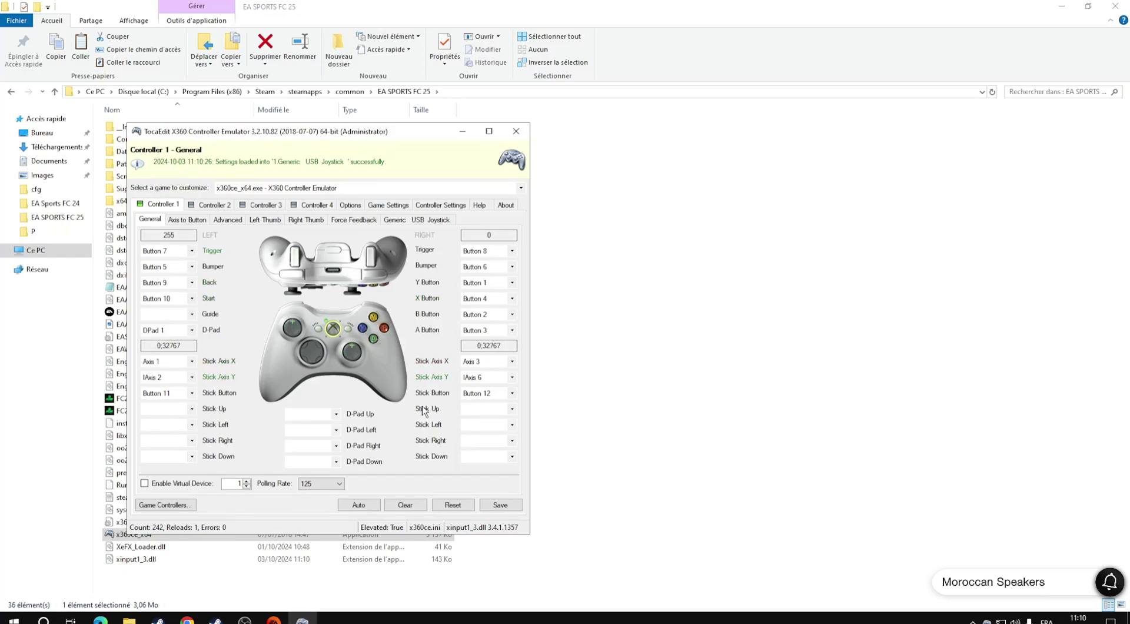
click(501, 505)
click(516, 131)
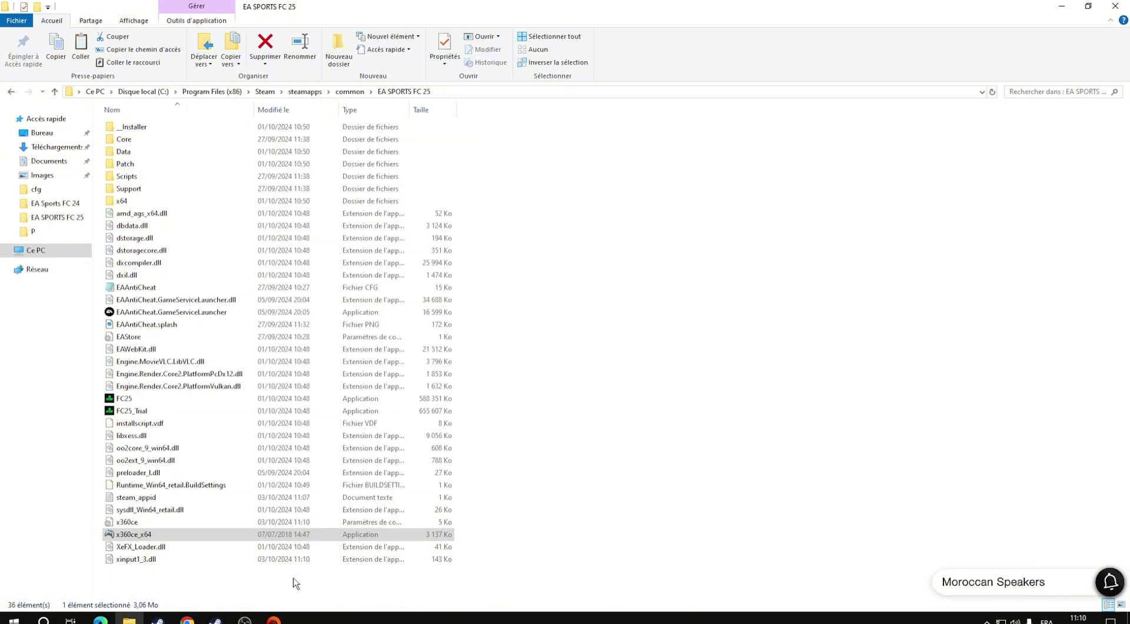
Step: Switch back to Steam and launch EA SPORTS FC 25
mouse_move(215, 618)
click(220, 589)
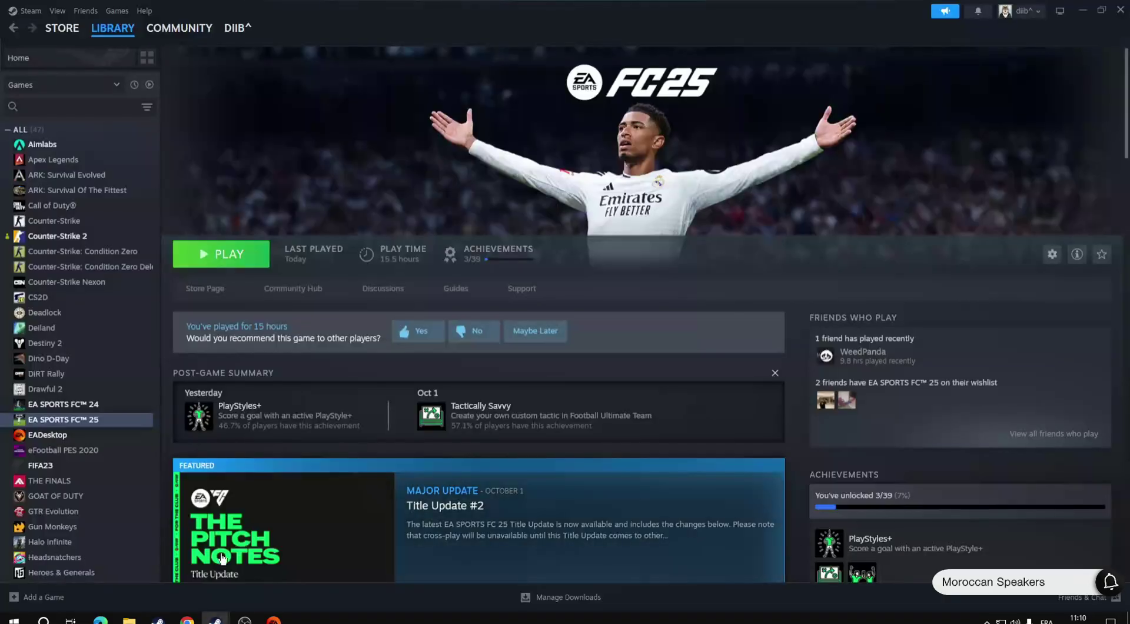
click(259, 262)
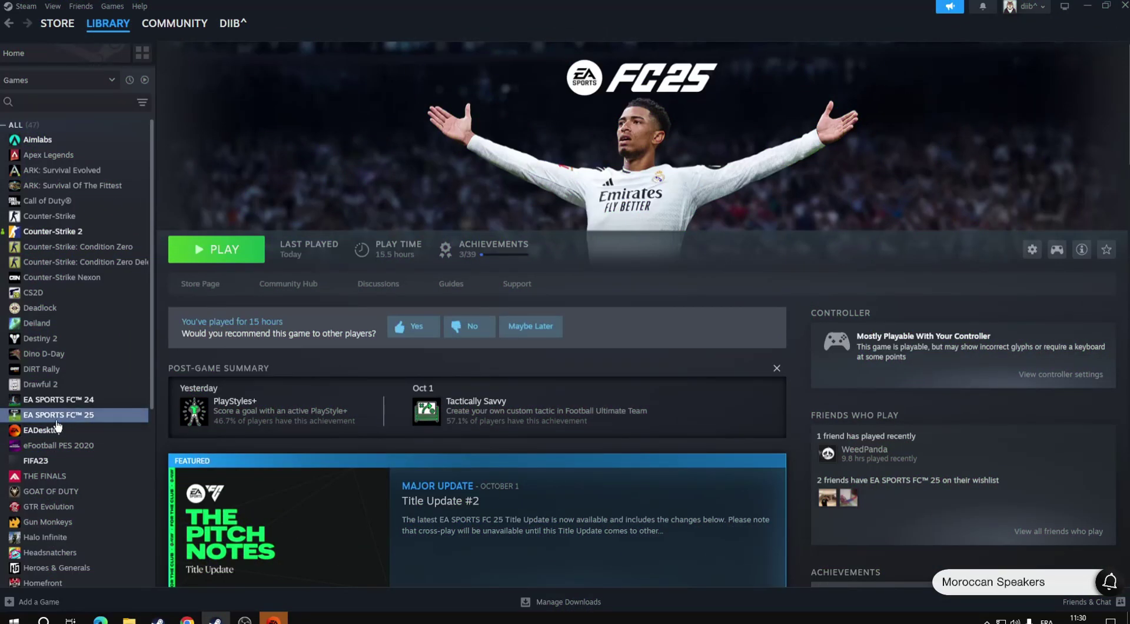
Step: View the EA app's game library, then return to Steam and look through the programs offered for adding as a non-Steam game
click(273, 618)
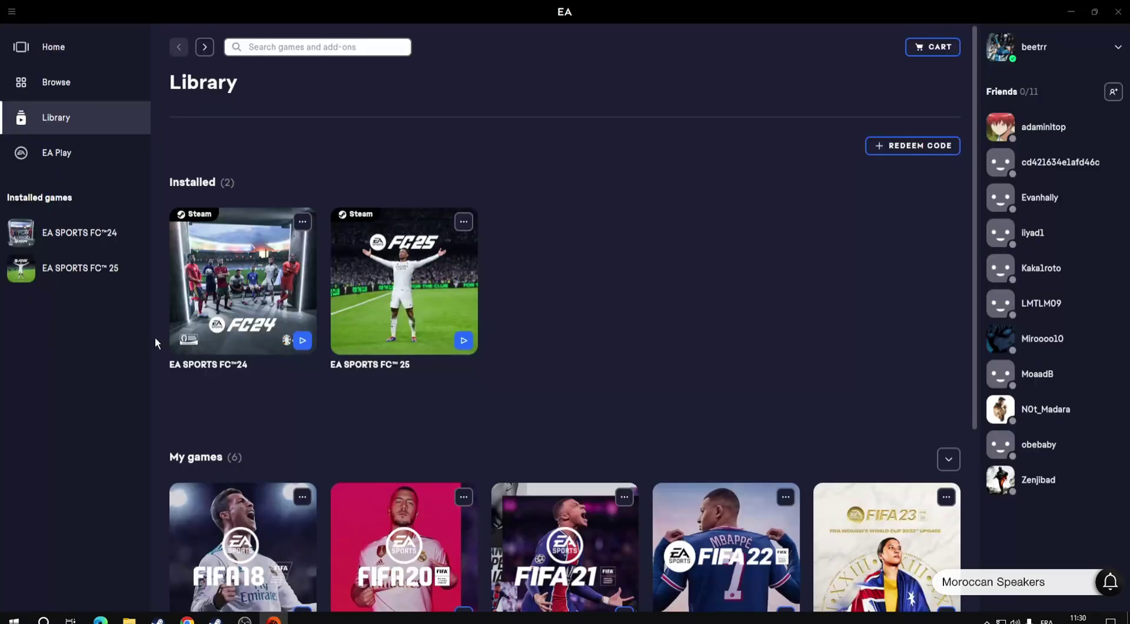
click(272, 617)
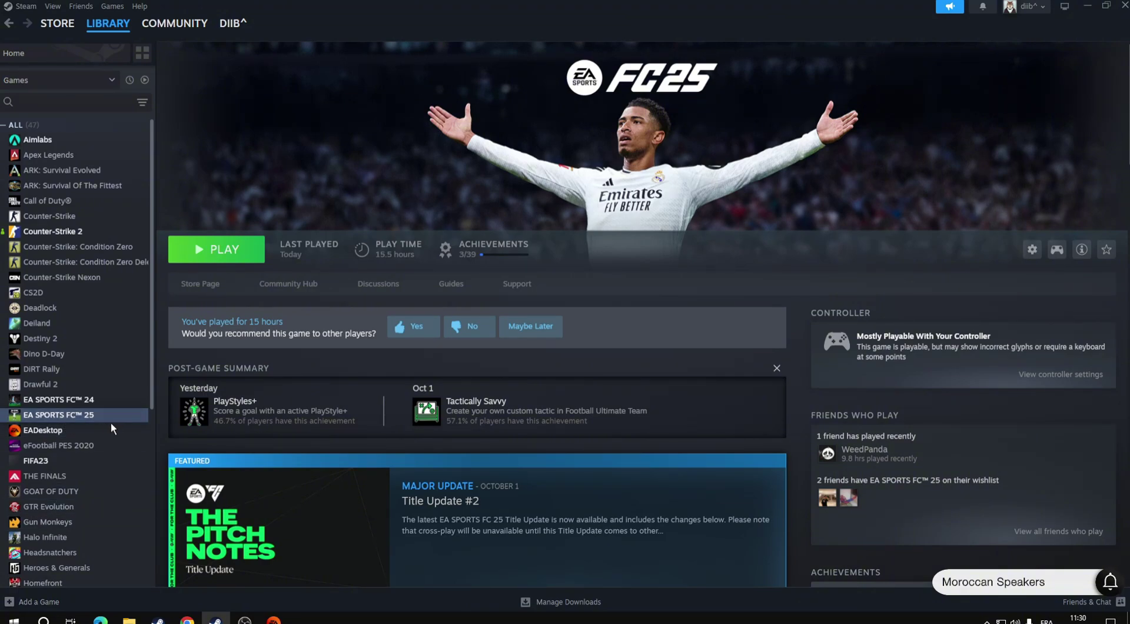
click(53, 603)
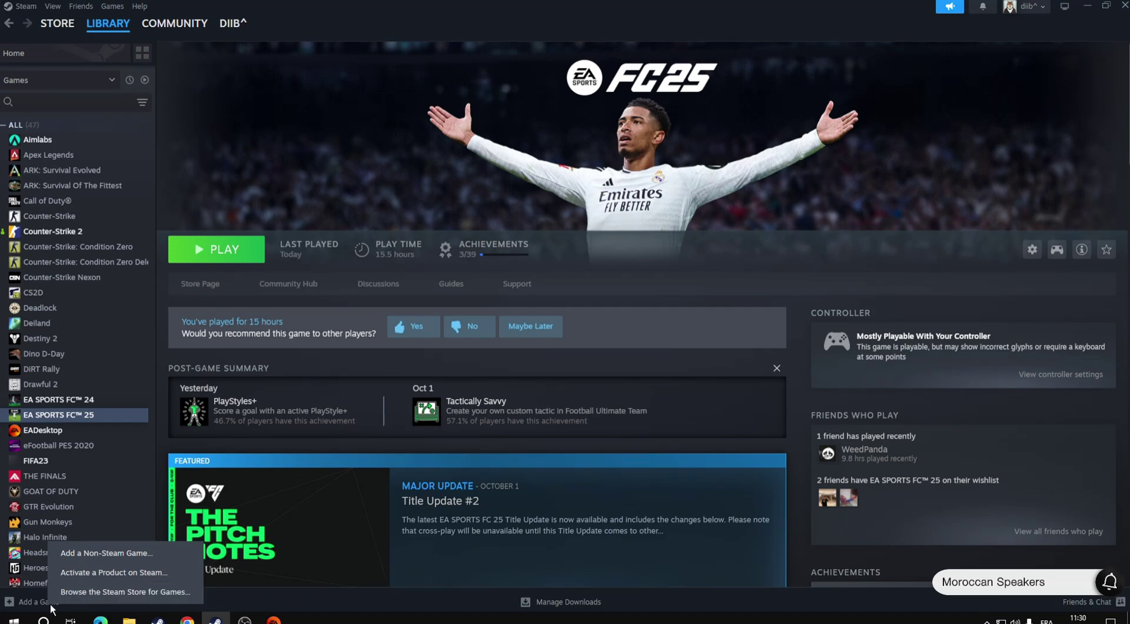
click(106, 554)
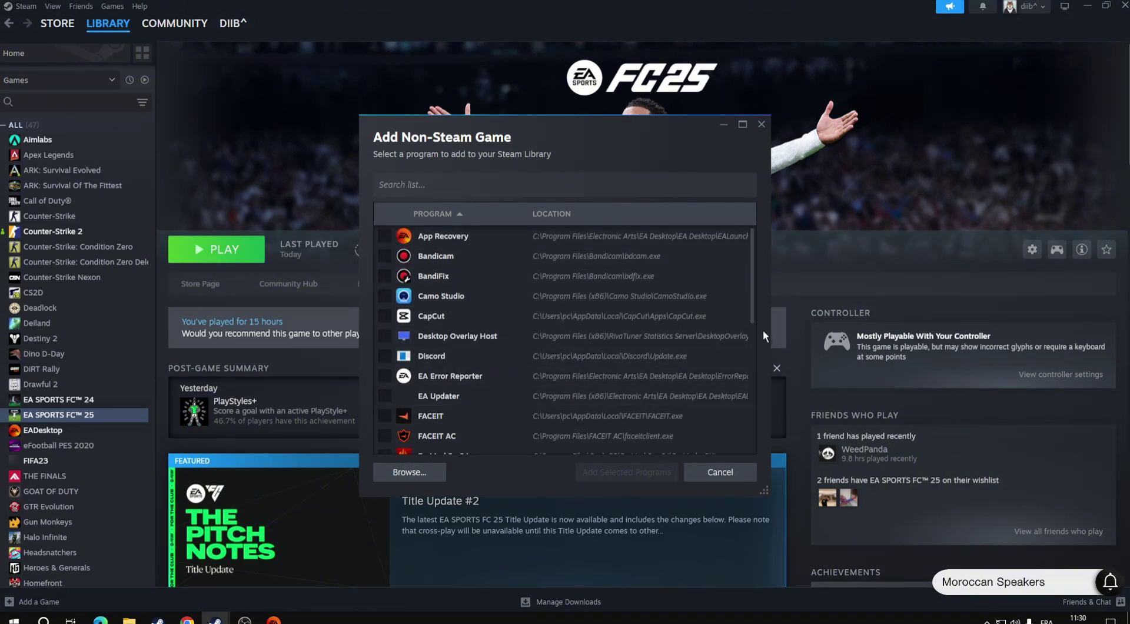
scroll(753, 324, down, 1)
drag(753, 318, 754, 437)
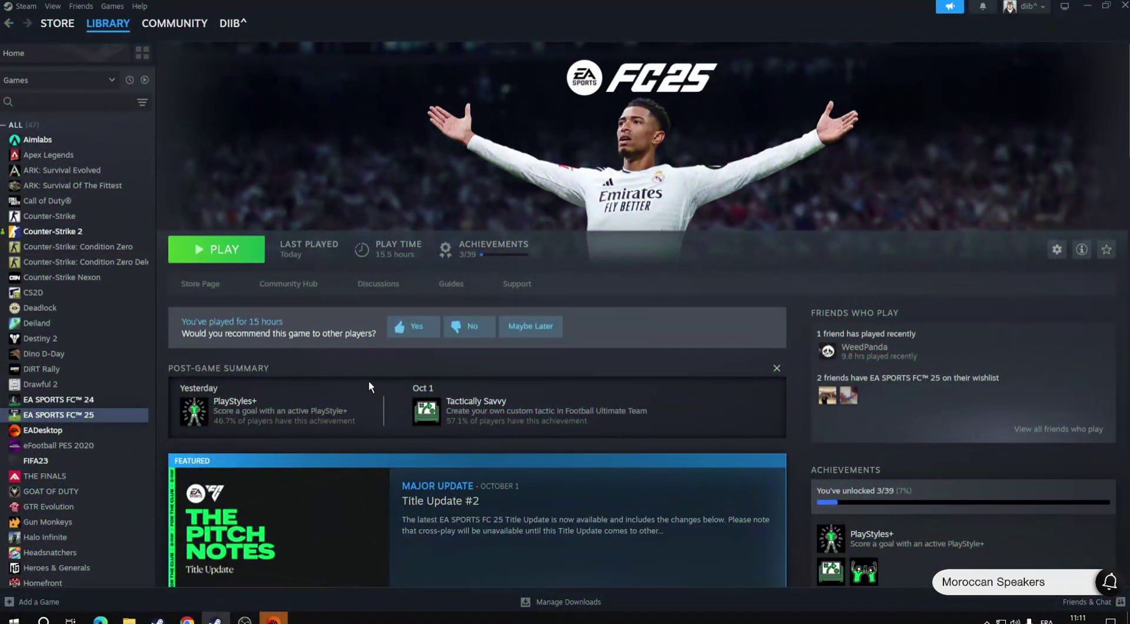
Step: Set the controller override in the EA SPORTS FC 25 properties to Enable Steam Input and close the properties
right_click(114, 420)
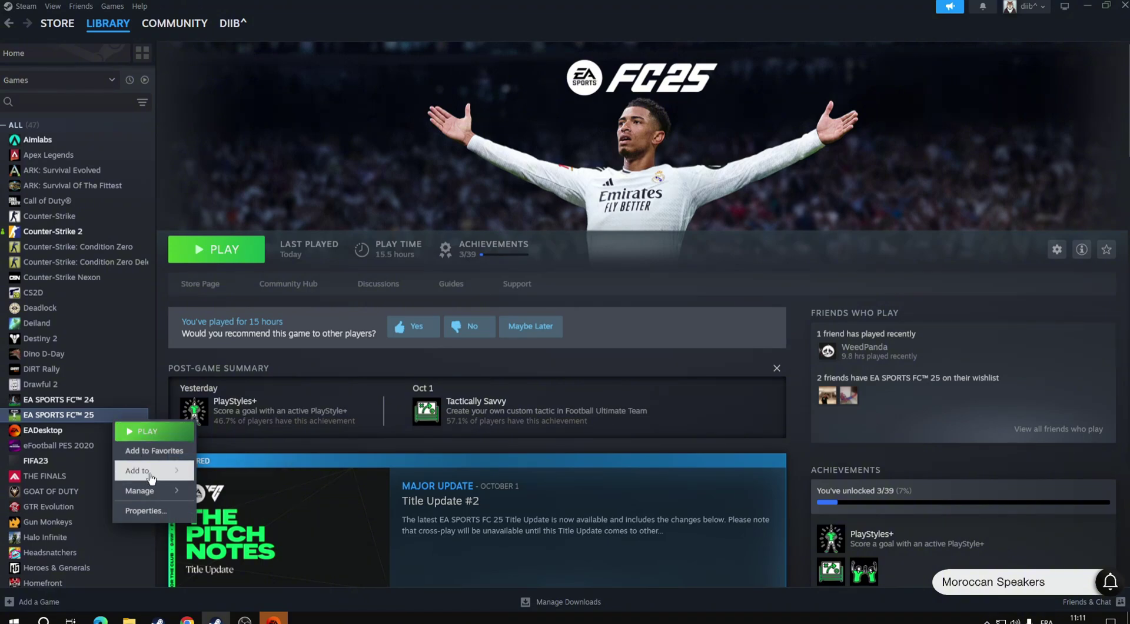
mouse_move(150, 495)
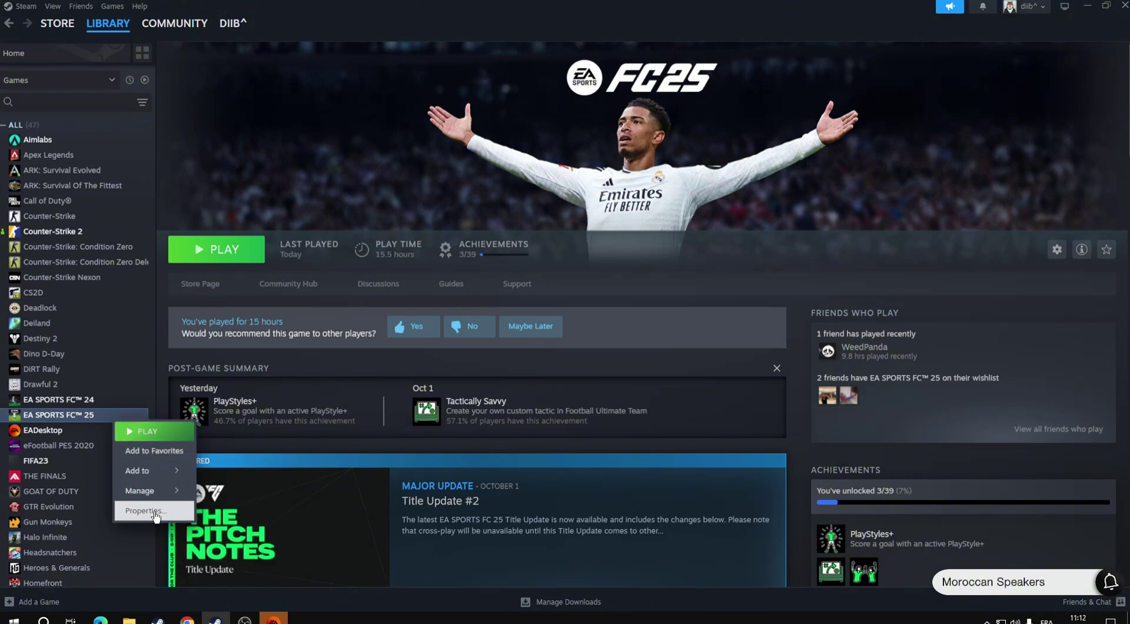
click(154, 512)
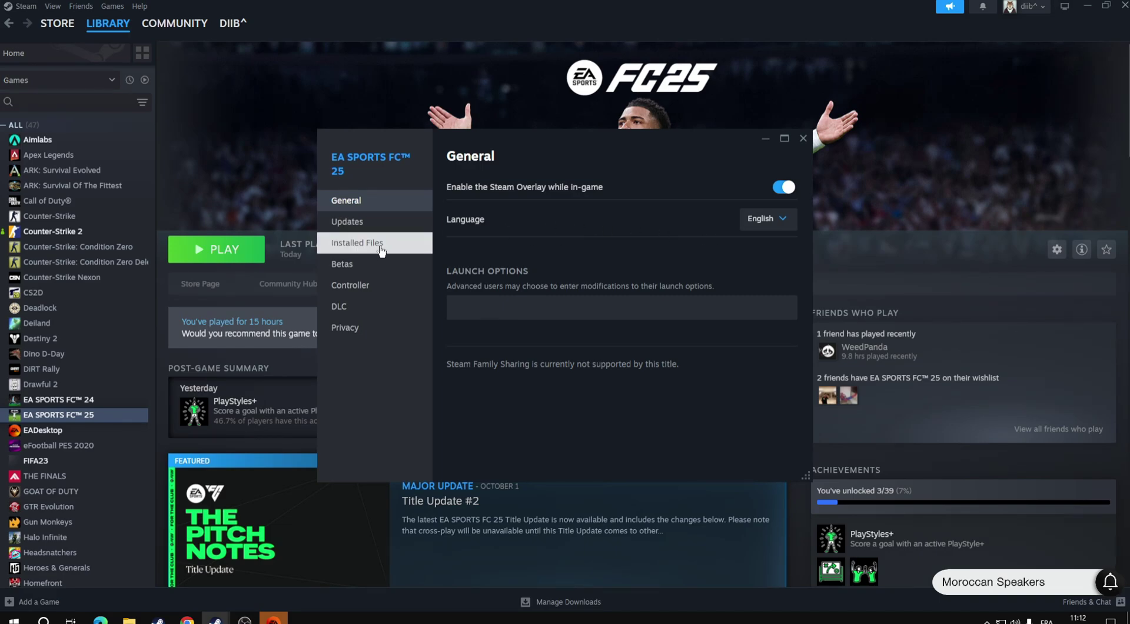
click(394, 288)
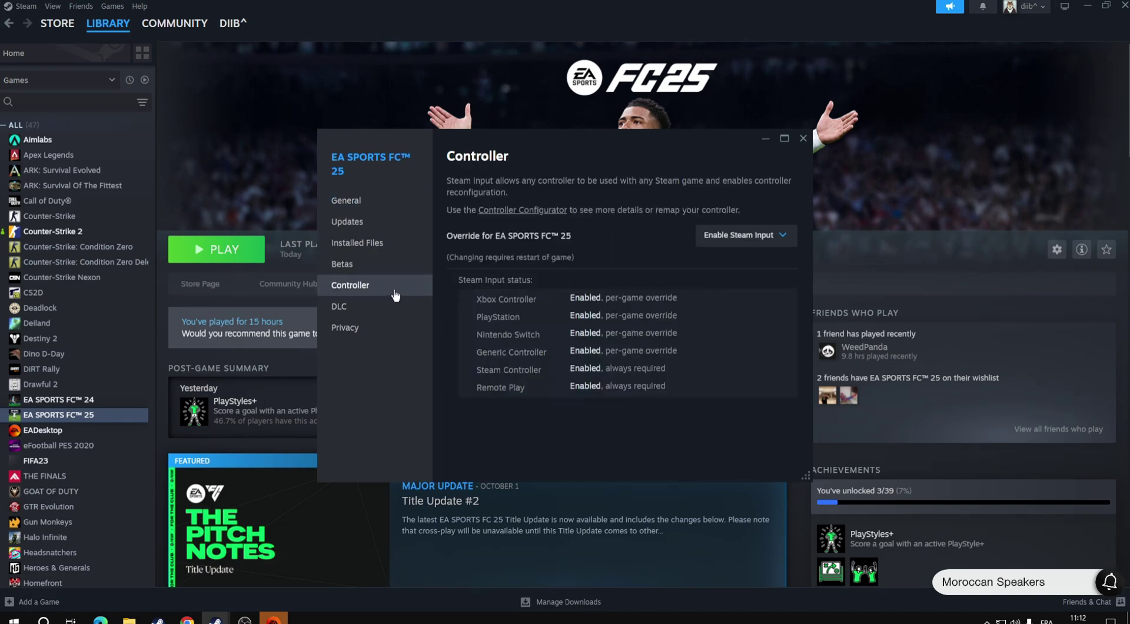
click(736, 239)
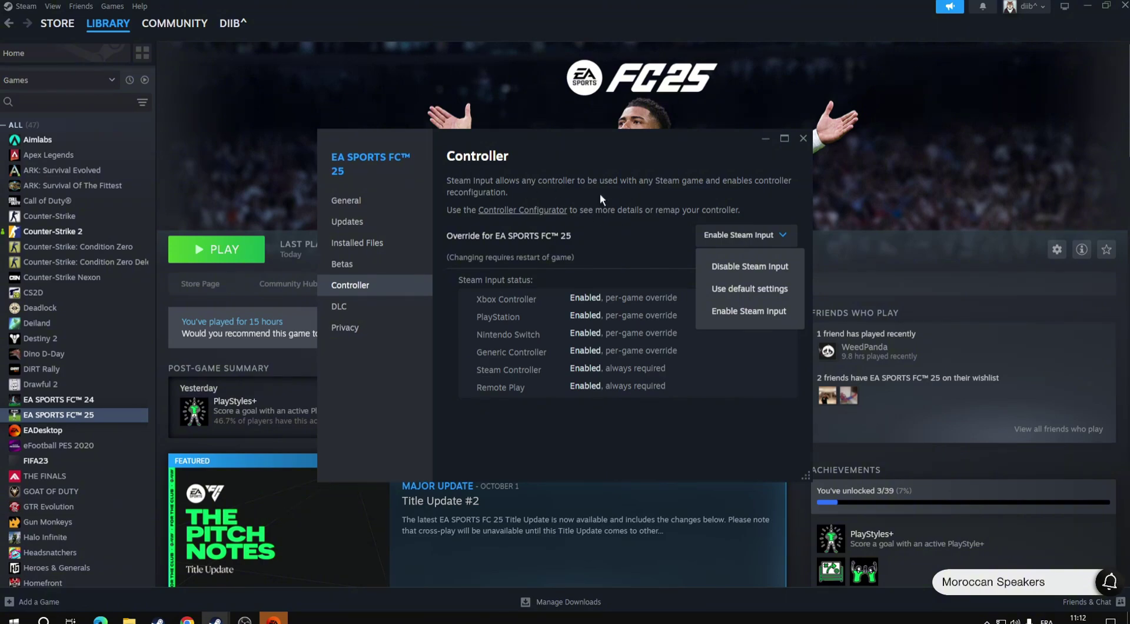
click(741, 312)
click(741, 244)
click(730, 262)
click(728, 246)
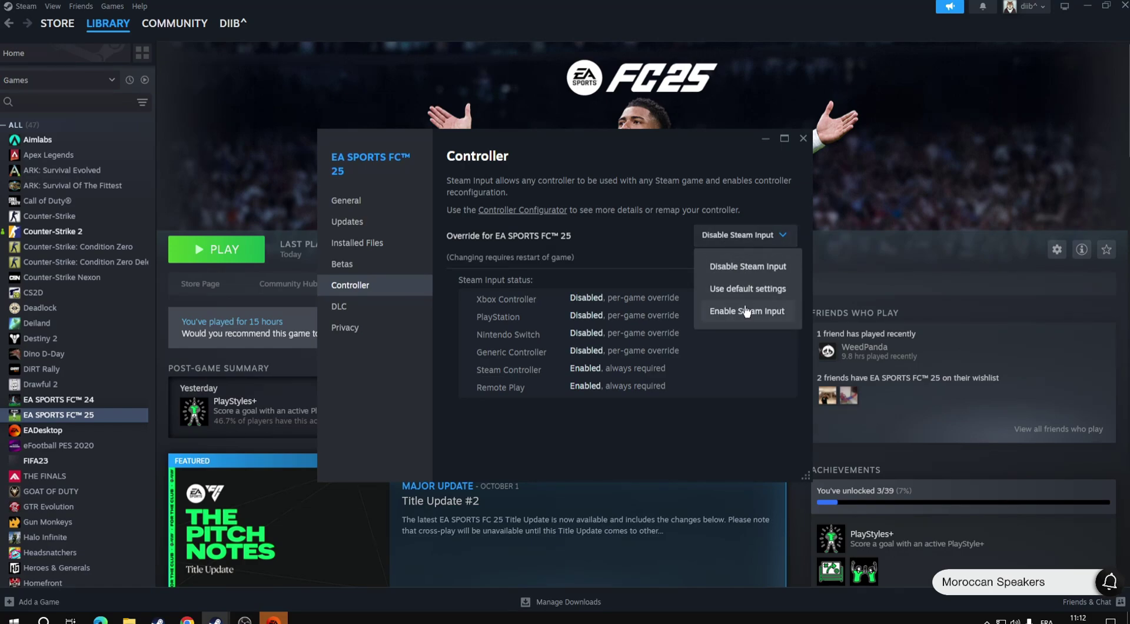
click(745, 309)
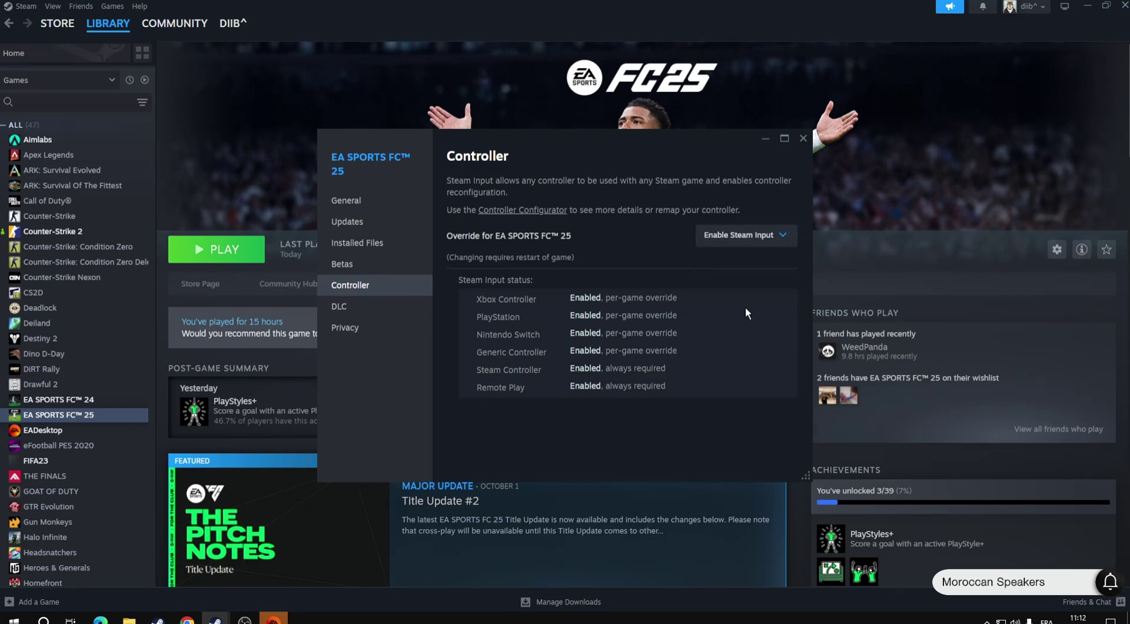
click(802, 138)
Step: Run the device setup for the Generic USB Joystick in Steam's controller settings and close the settings
mouse_move(84, 27)
click(25, 6)
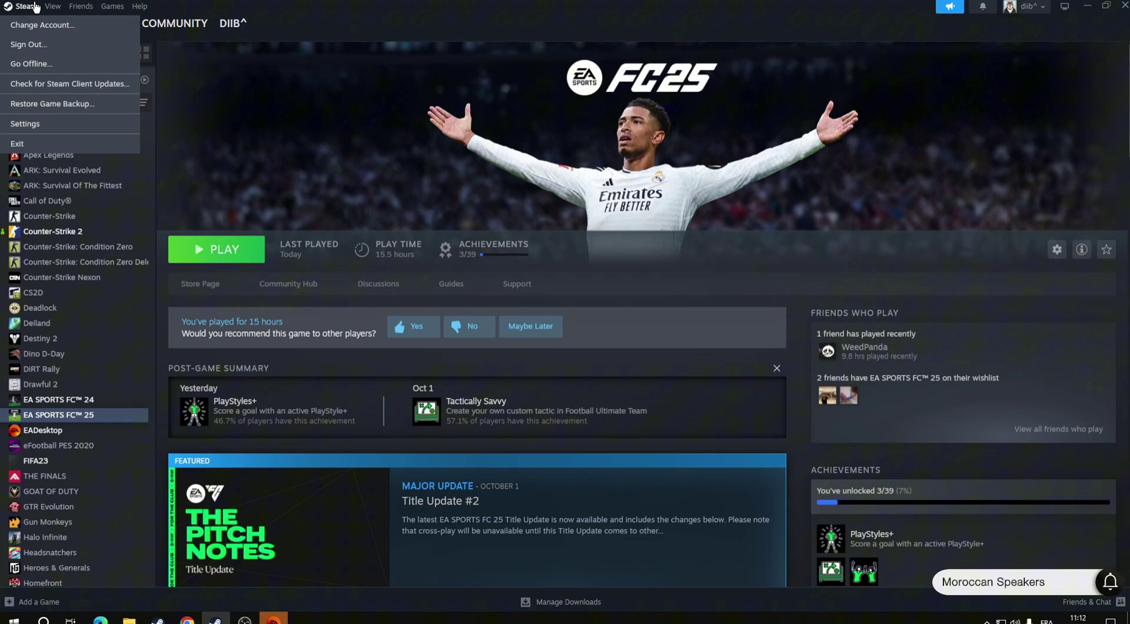
click(44, 128)
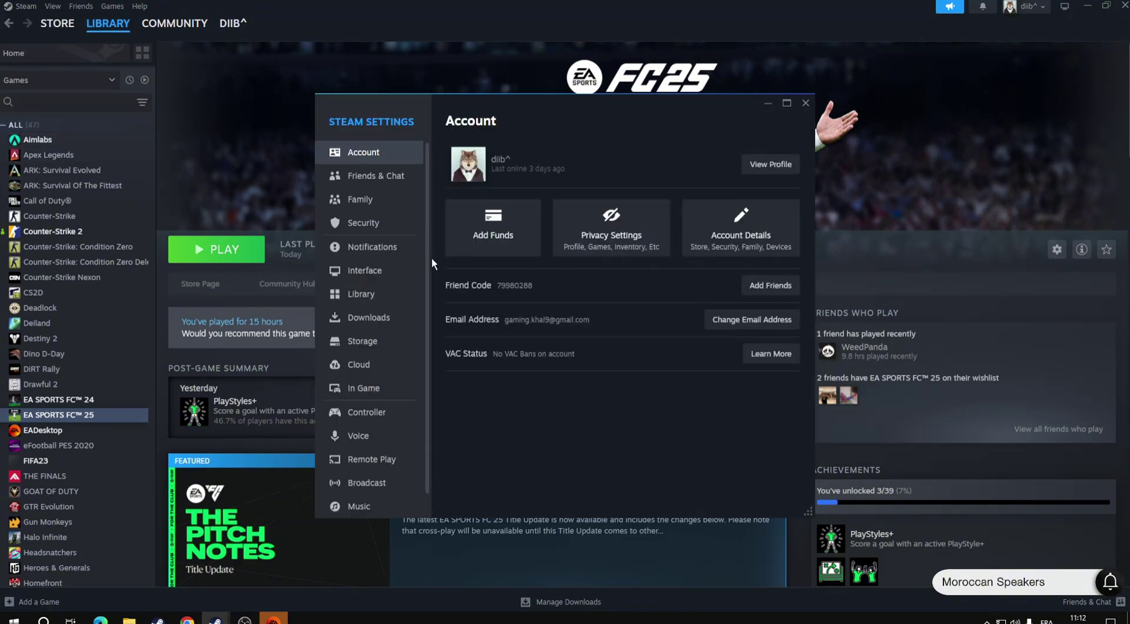
scroll(406, 323, down, 1)
click(371, 390)
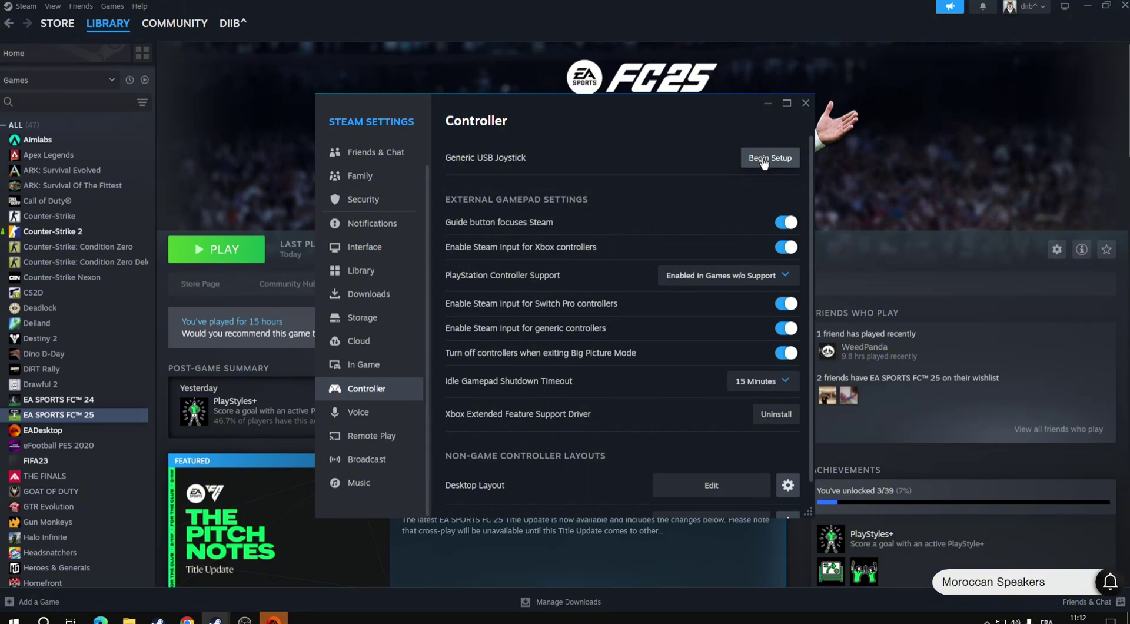
click(764, 161)
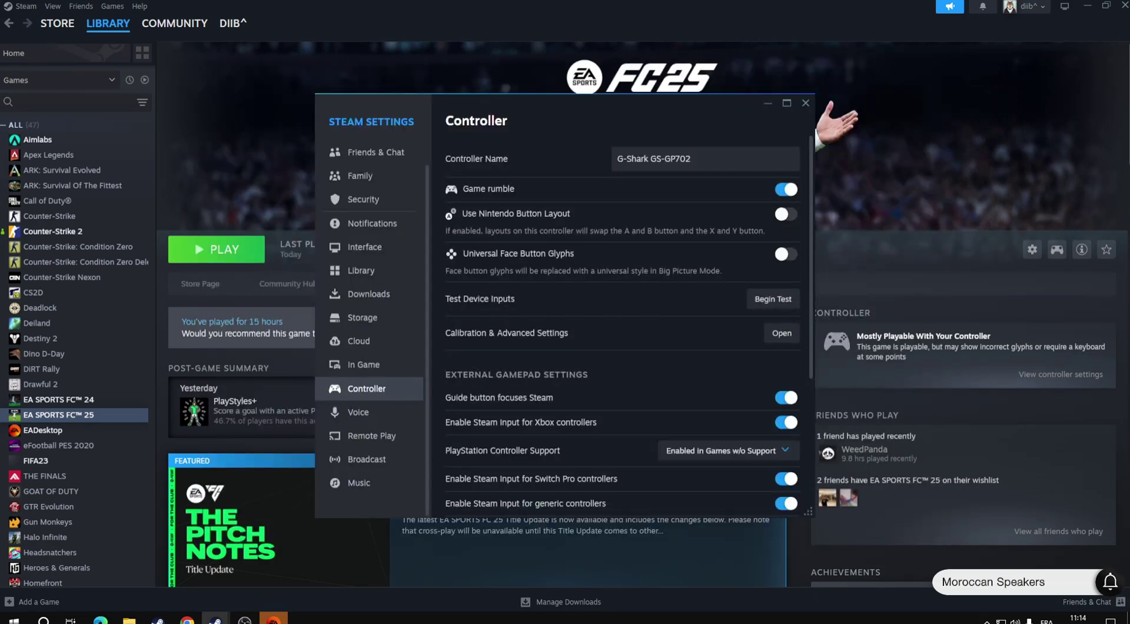
click(806, 104)
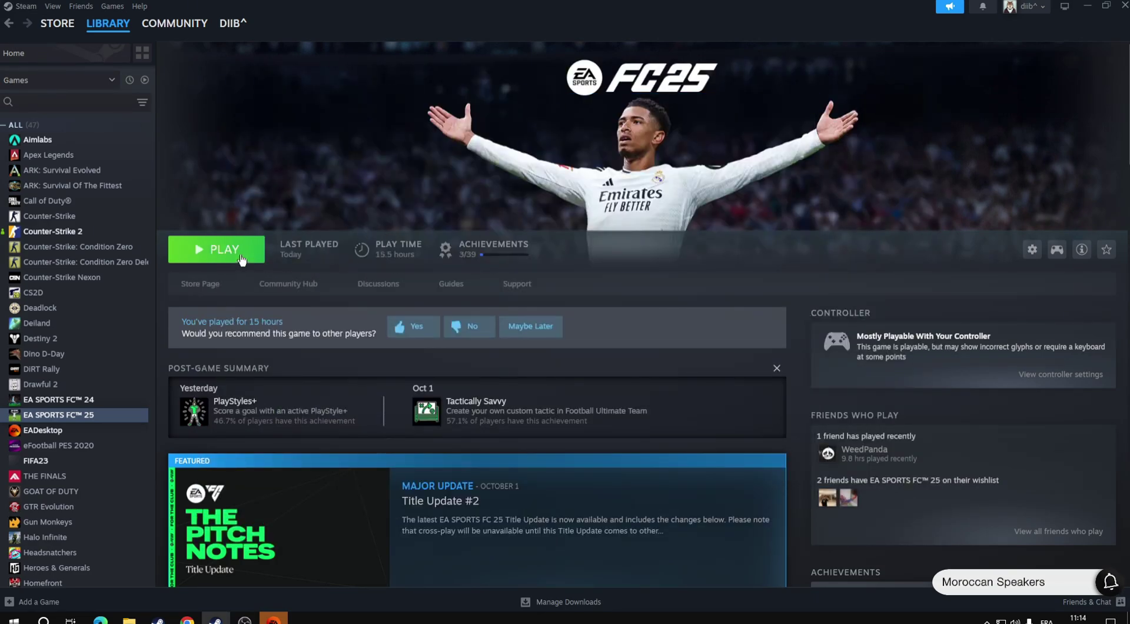
Step: Launch EA SPORTS FC 25 and load the P1 settings file
click(242, 258)
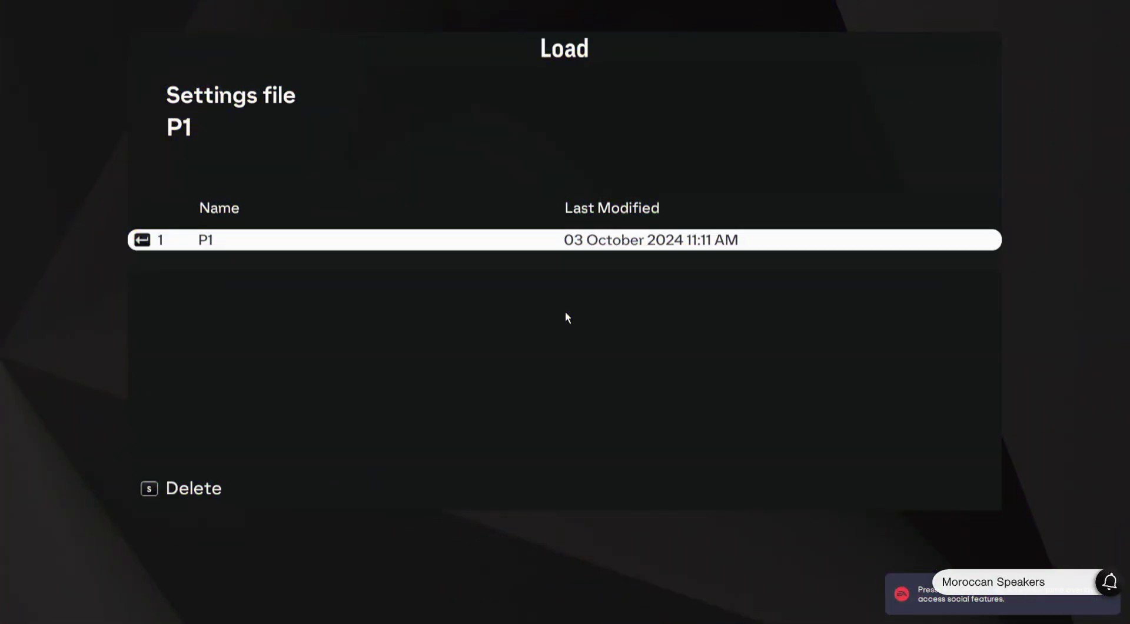
key(Return)
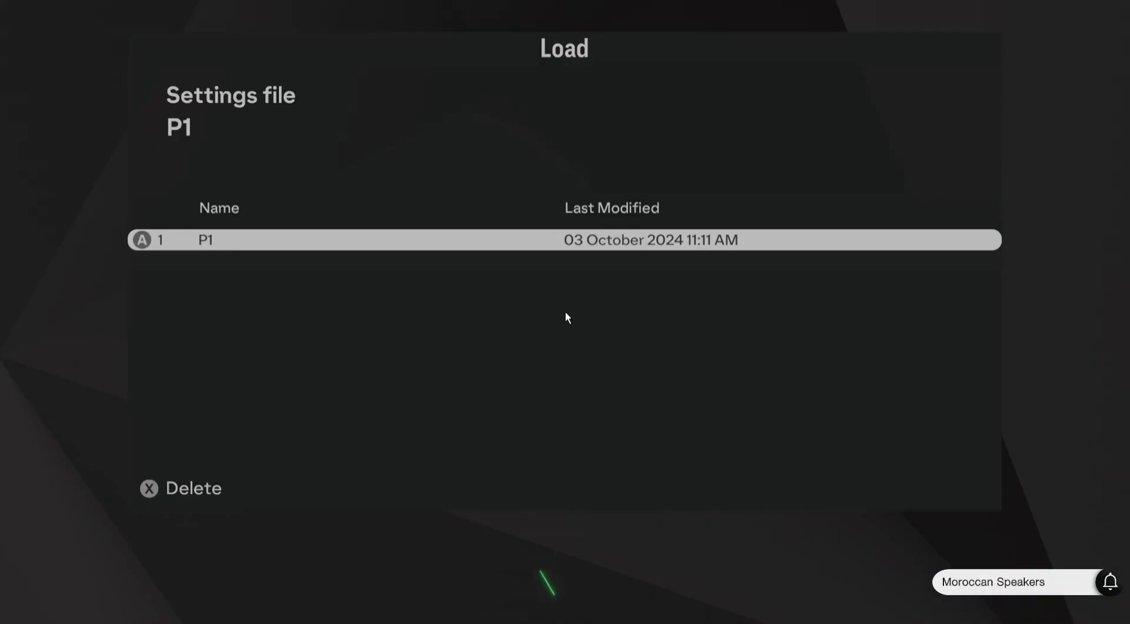